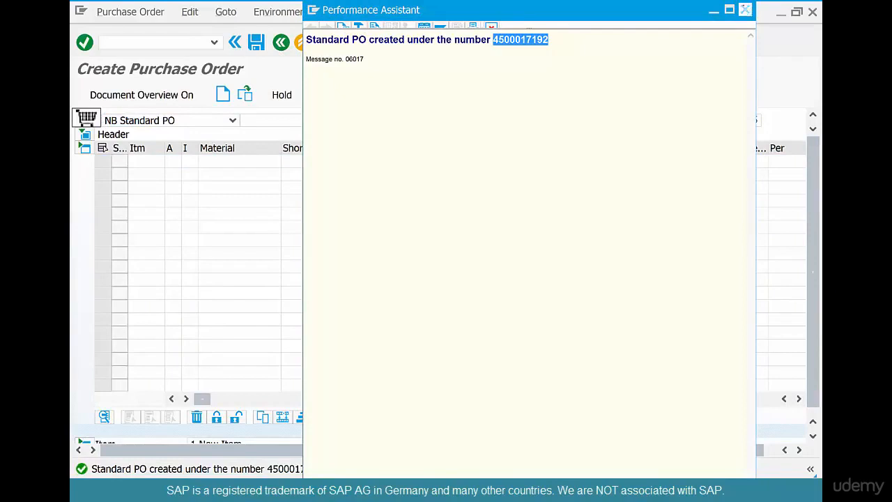
- Close the purchase order message details, leave purchase order creation and open the service entry sheet maintenance transaction ML81N
click(745, 10)
click(281, 42)
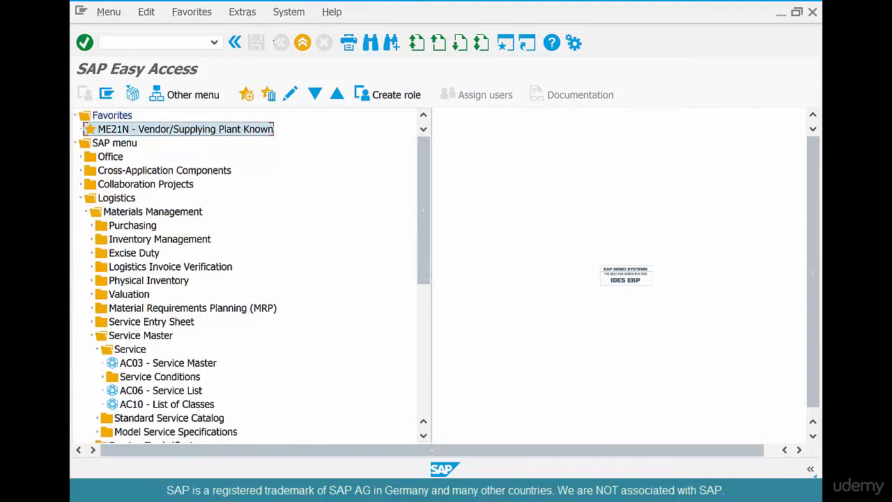
double_click(140, 335)
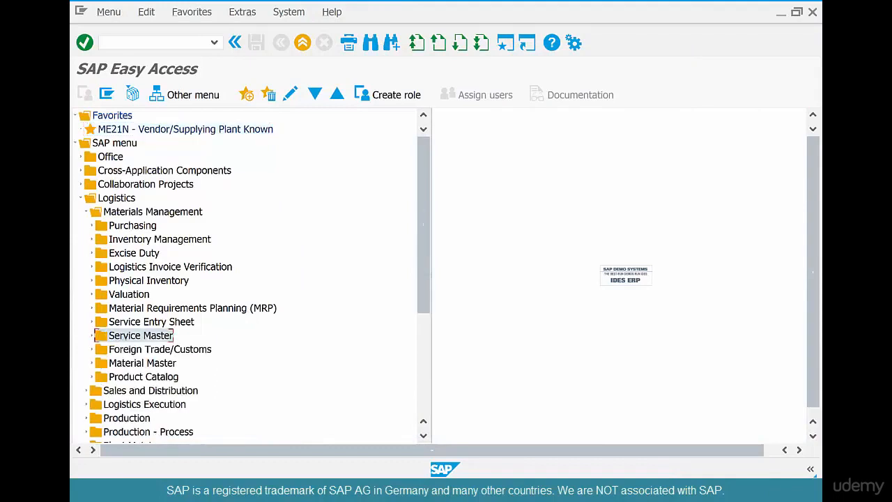
double_click(150, 322)
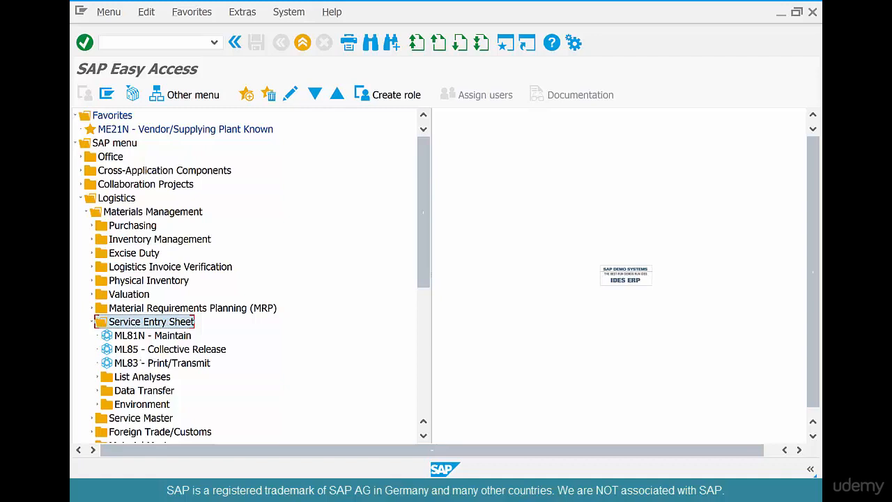
double_click(164, 335)
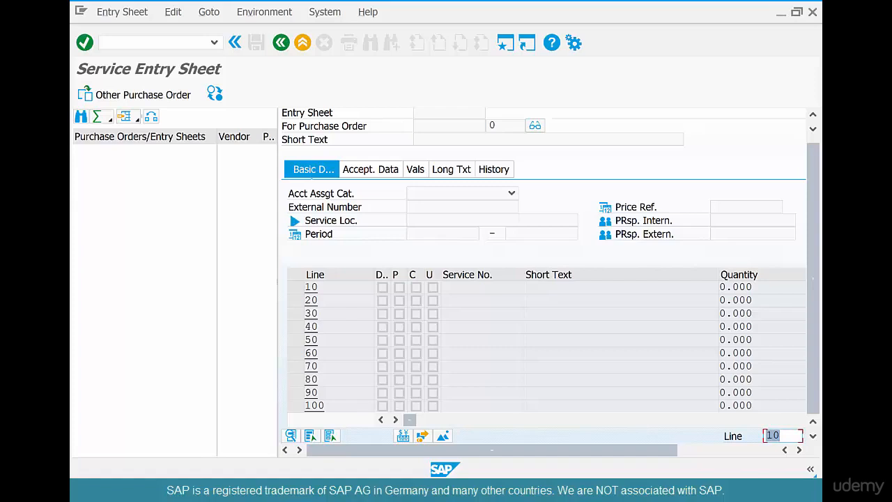
- Load the copied purchase order number in the service entry transaction and create a new entry sheet for it
click(178, 94)
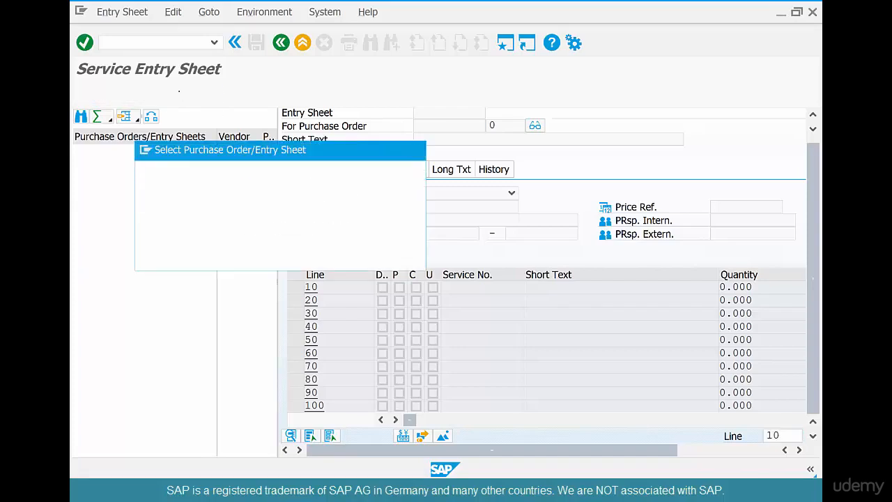
key(ctrl+v)
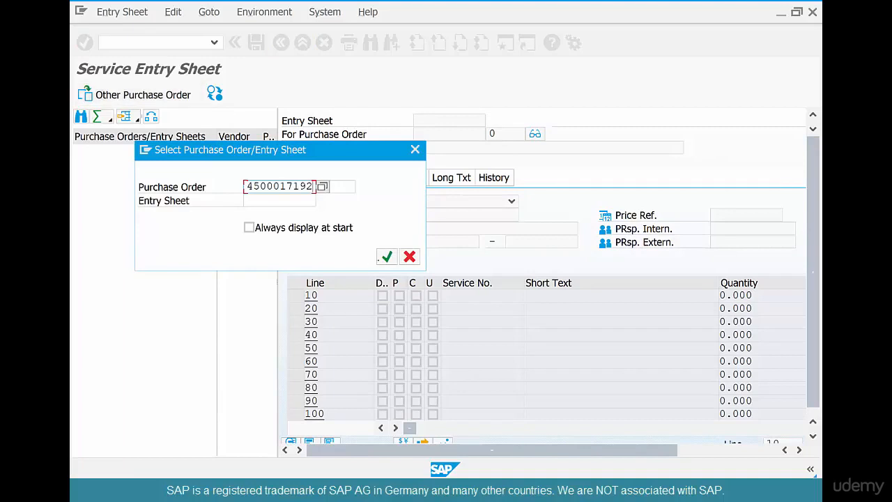
key(Return)
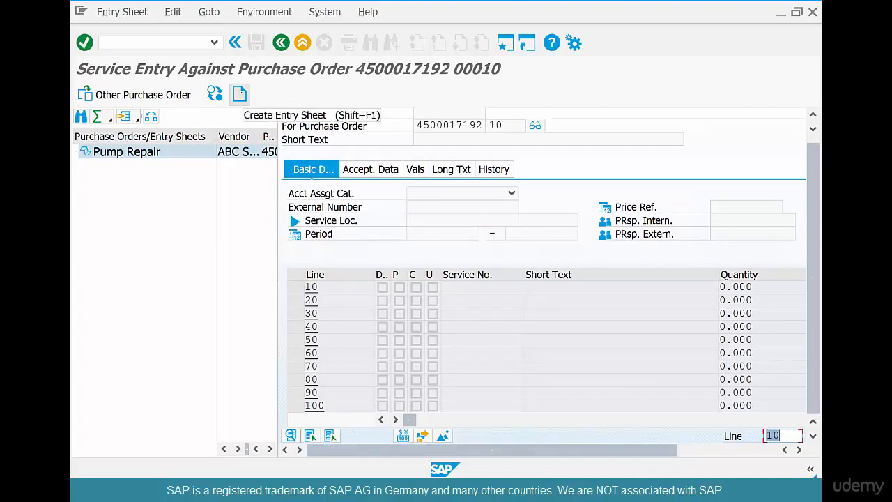
click(239, 93)
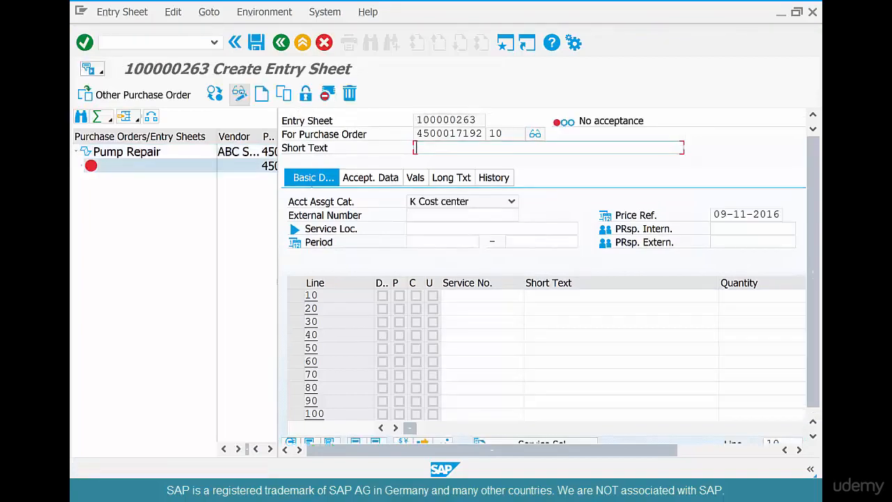
text(tt)
key(Return)
click(529, 438)
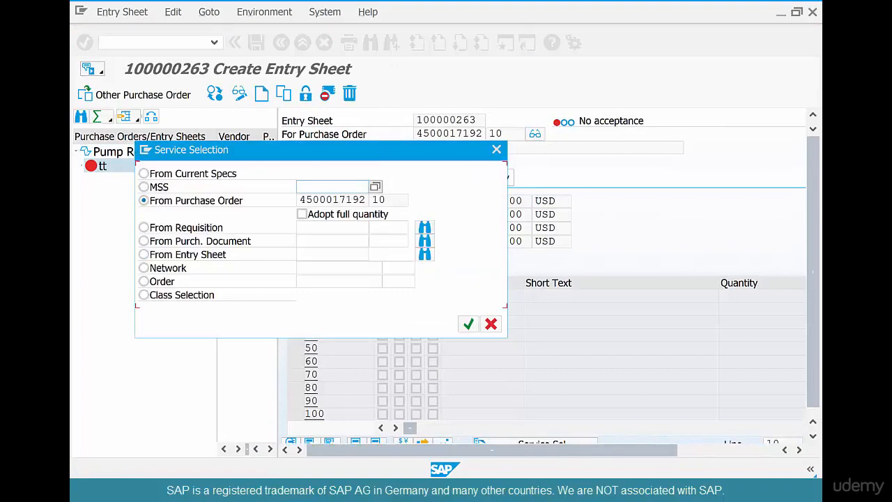
click(490, 324)
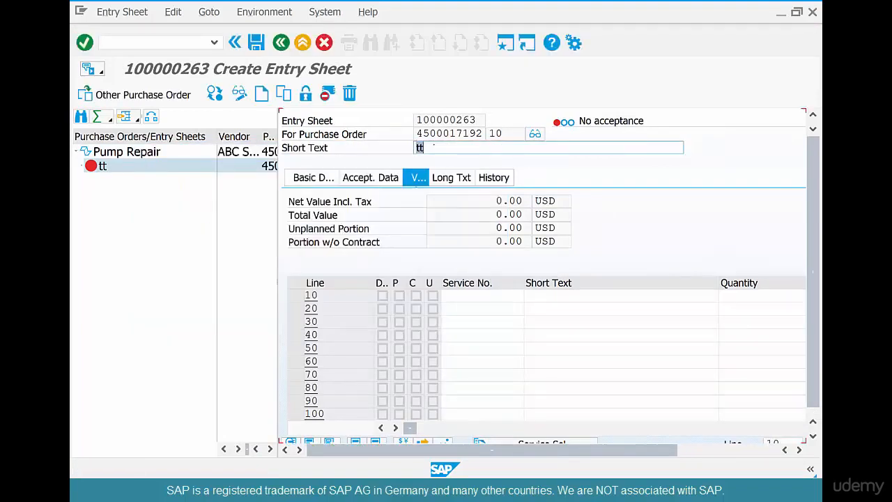
- Set the entry sheet's short text to Pump Repair
text(Pump Repair)
key(Return)
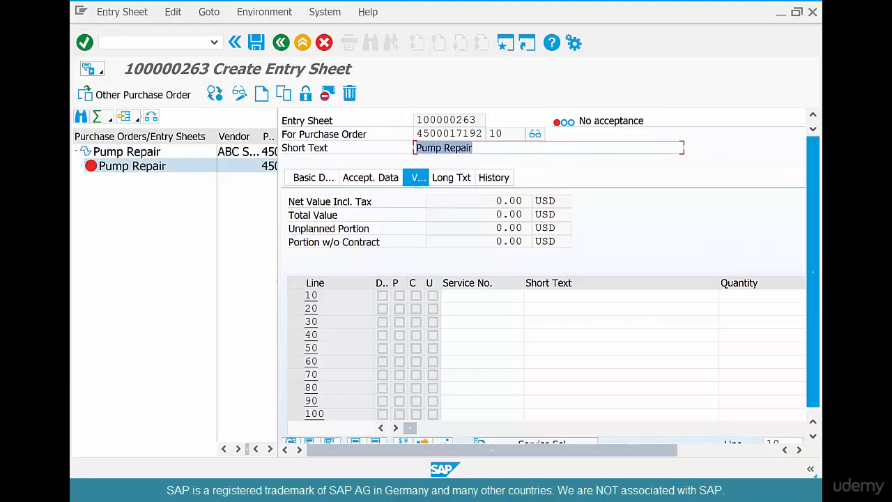
- Adopt the planned service line ELECSERV-01, Basic Electrical Services, from the purchase order into the entry sheet using Service Selection
scroll(813, 272, down, 1)
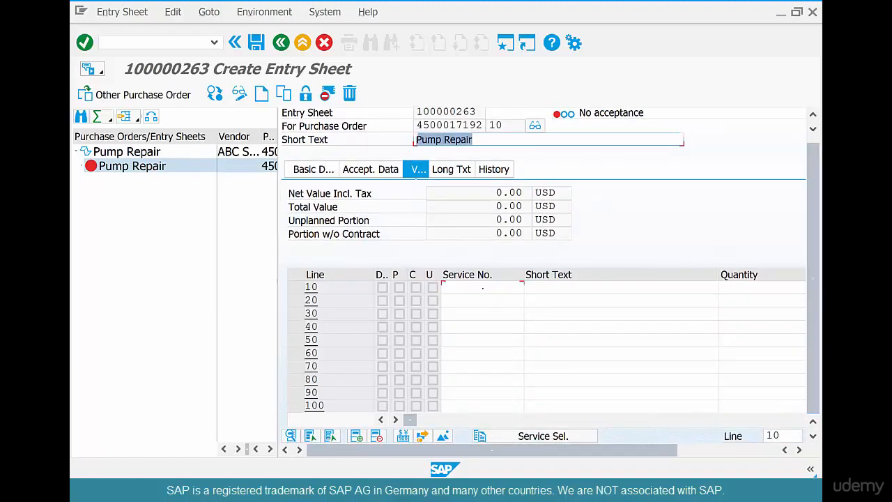
click(482, 287)
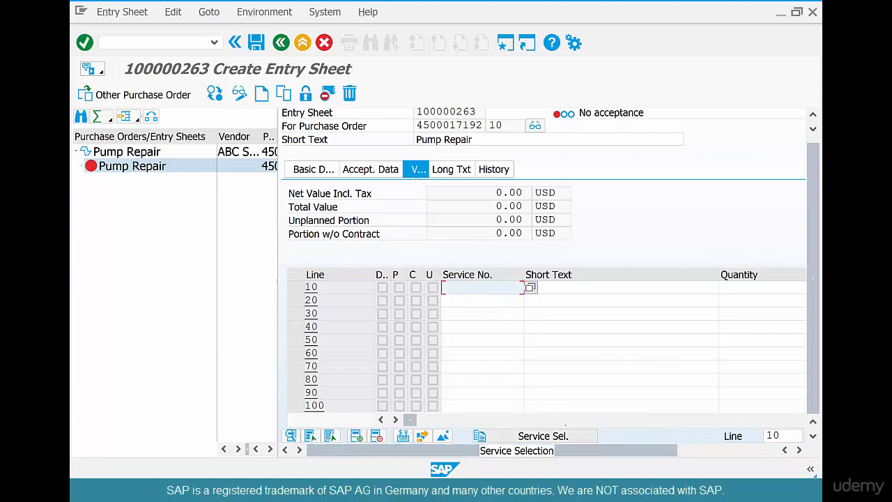
click(542, 436)
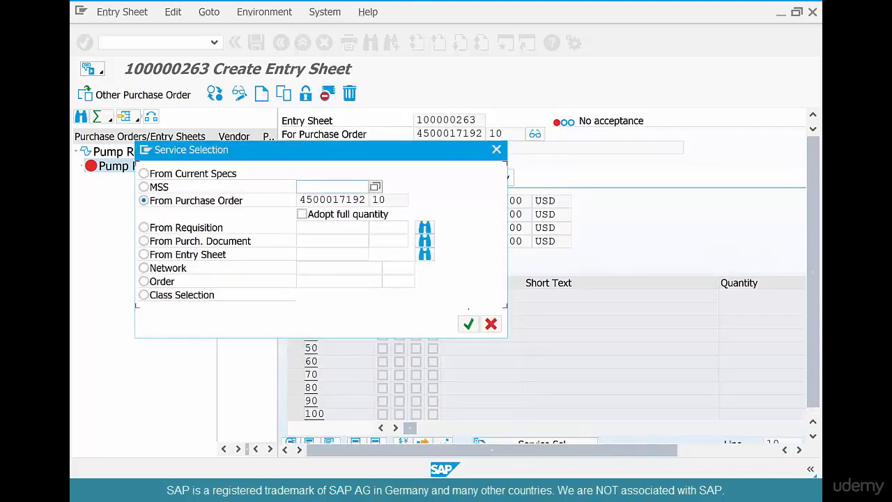
click(469, 320)
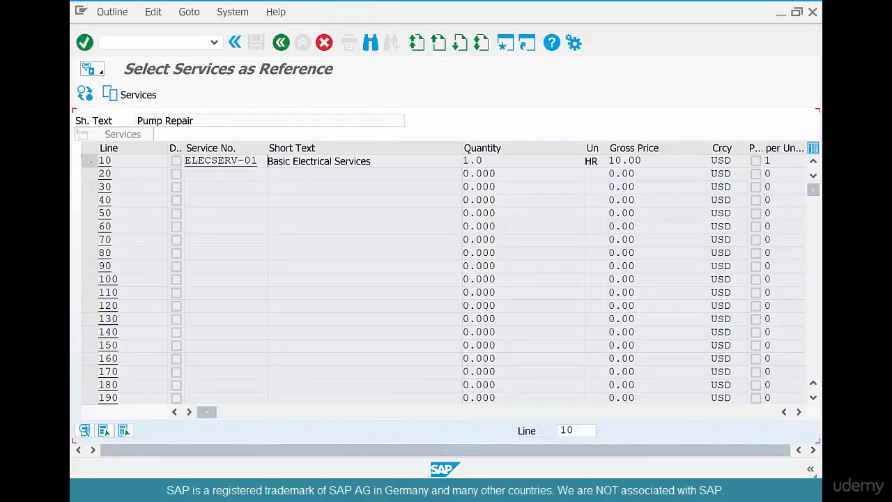
click(90, 161)
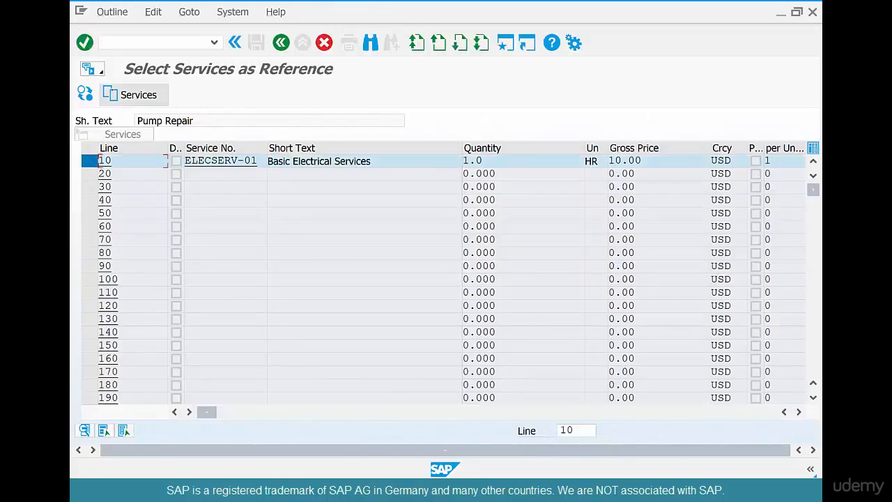
click(132, 94)
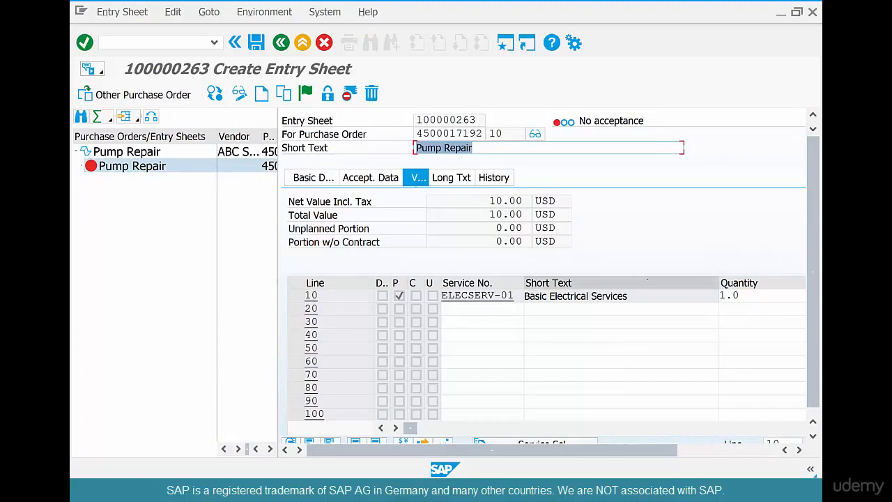
drag(642, 298, 526, 315)
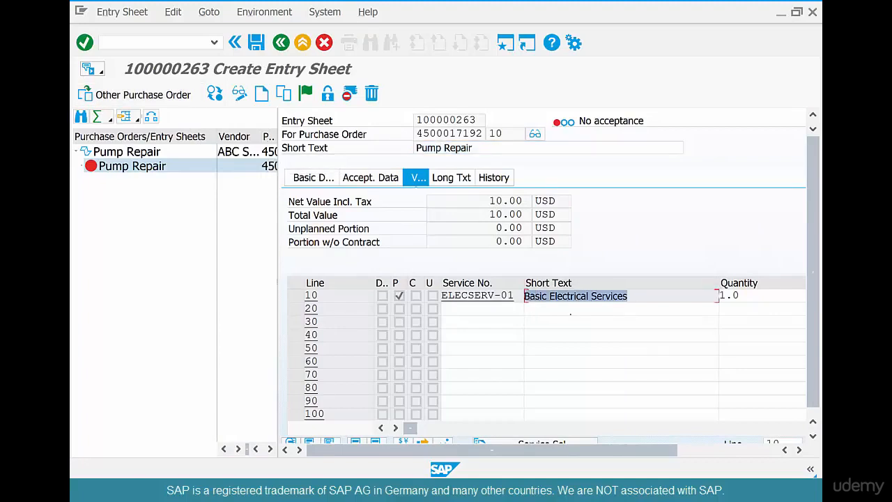
drag(743, 297, 714, 304)
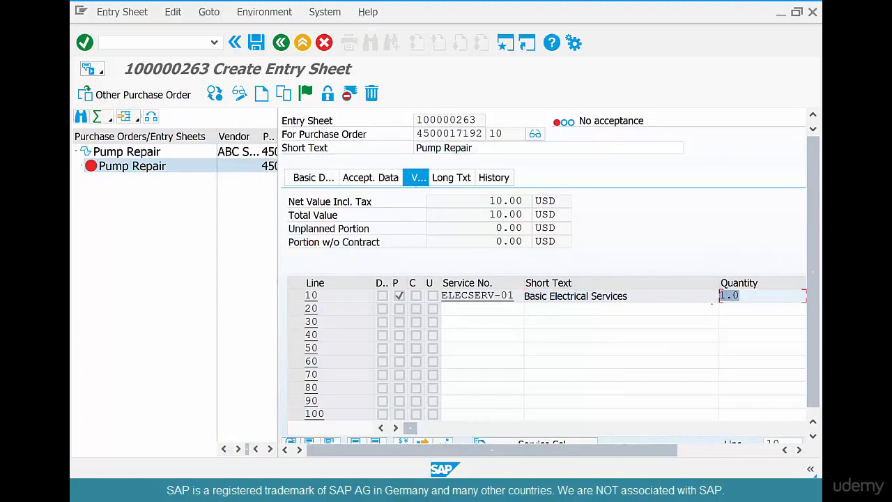
click(296, 296)
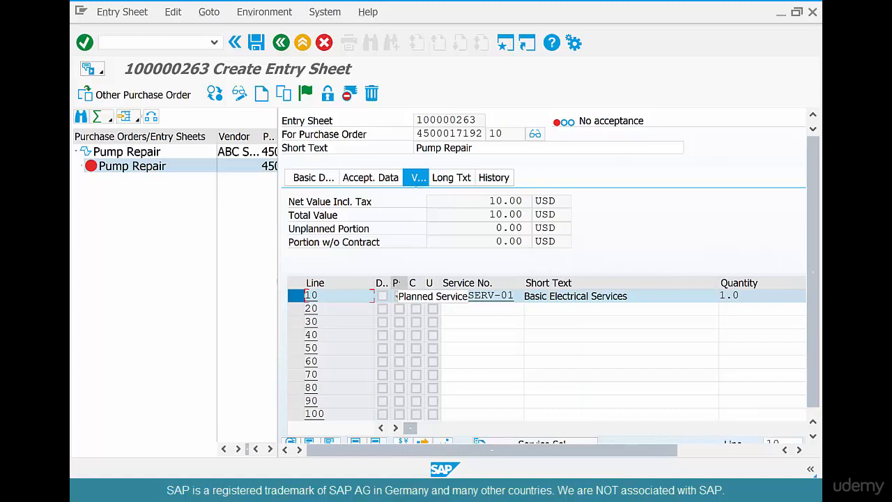
click(398, 295)
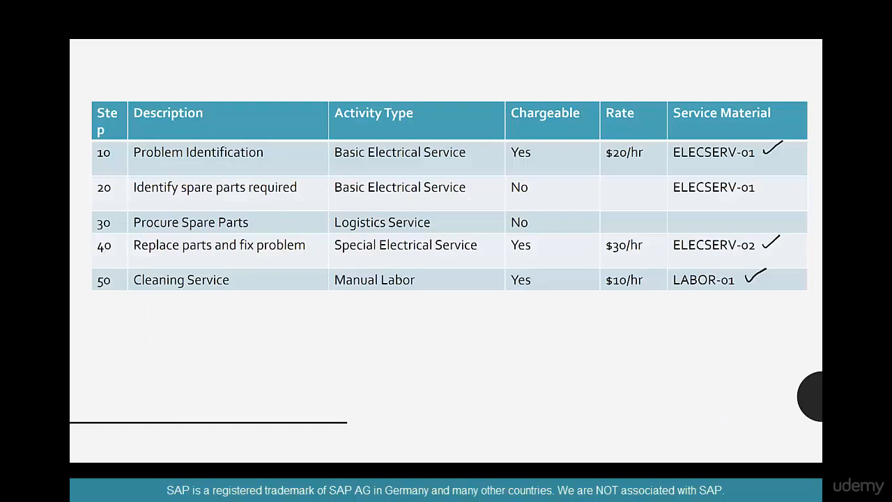
drag(303, 141, 305, 143)
drag(310, 186, 330, 177)
drag(314, 245, 335, 230)
drag(264, 281, 284, 271)
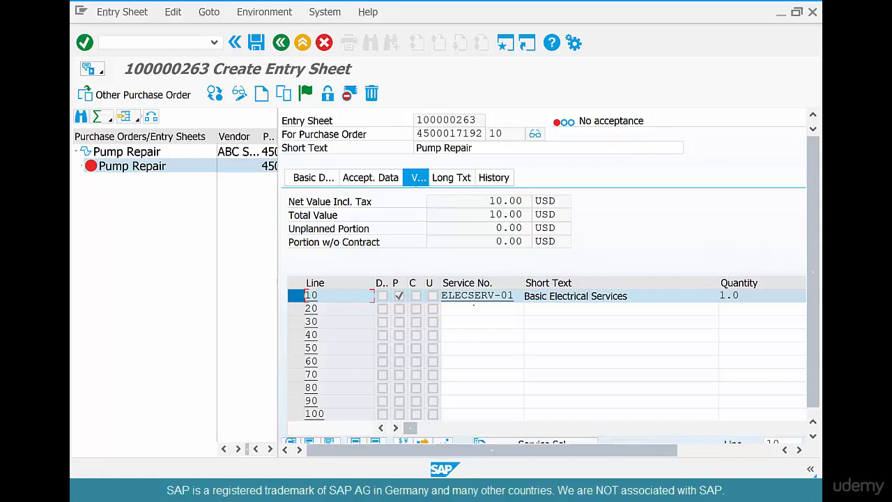
- Try to add service ELECSERV-02 with quantity 1 on line 20 of the entry sheet
click(473, 308)
text(elec)
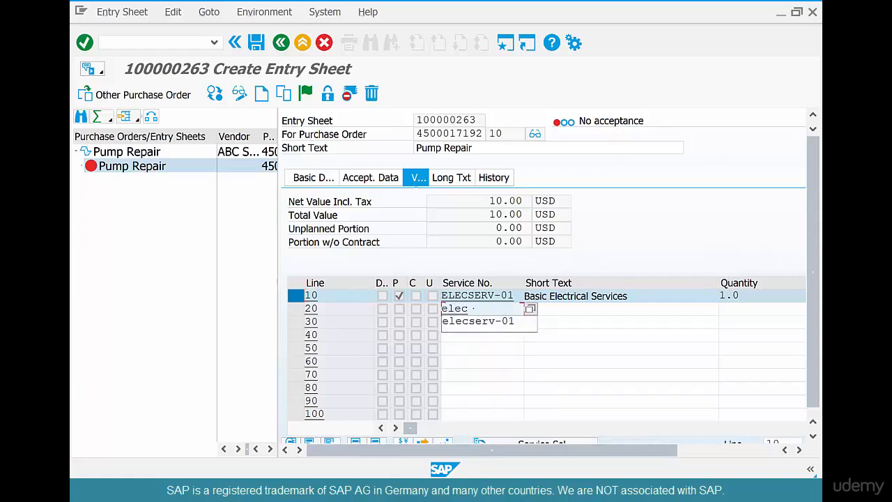
key(Down)
key(Return)
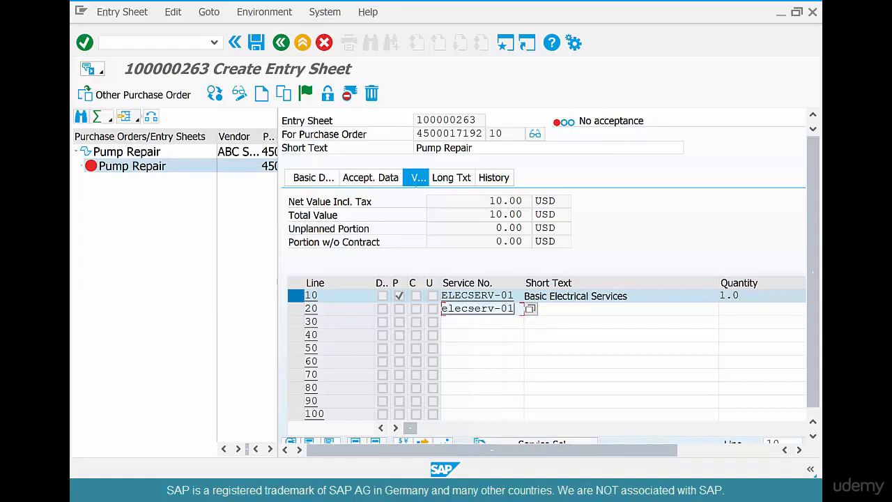
key(BackSpace)
text(2)
key(Tab)
key(Tab)
text(1)
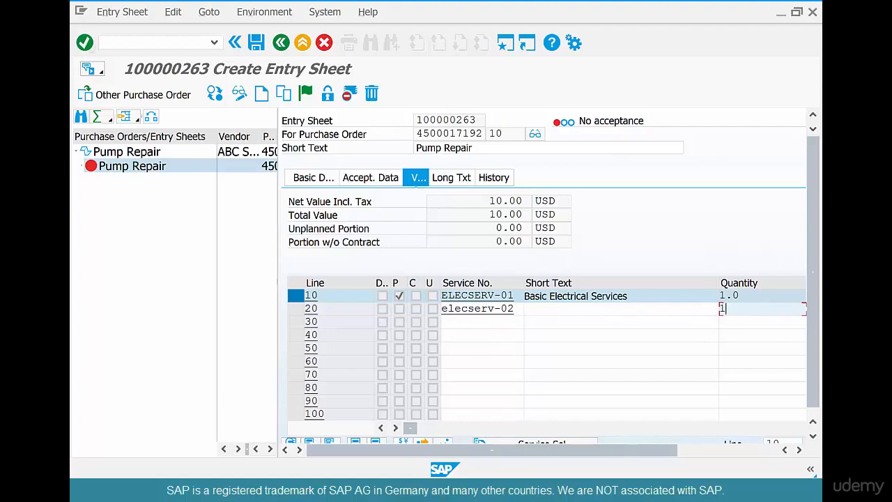
key(Return)
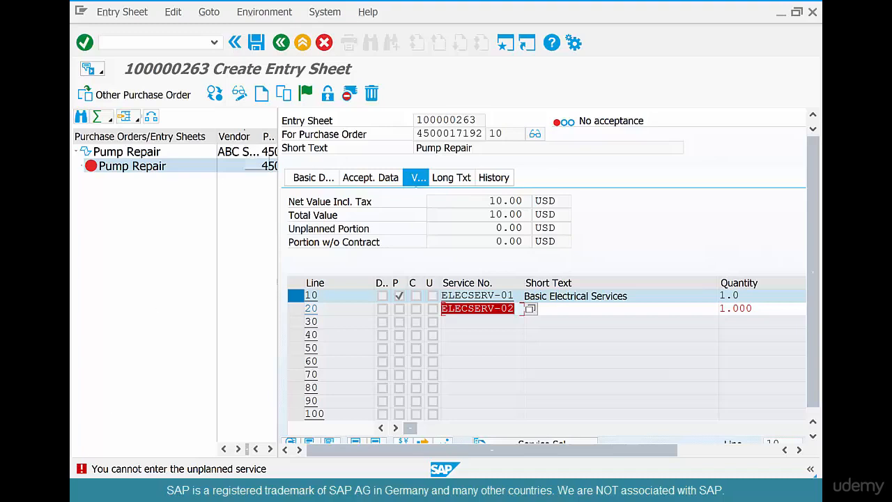
- Discard the entry sheet without saving and open the purchase order for changing with transaction ME22N
click(324, 43)
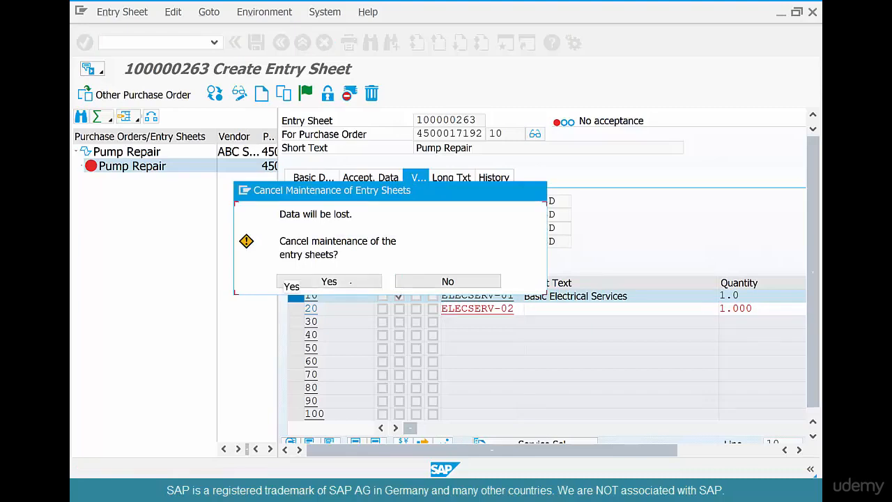
click(351, 280)
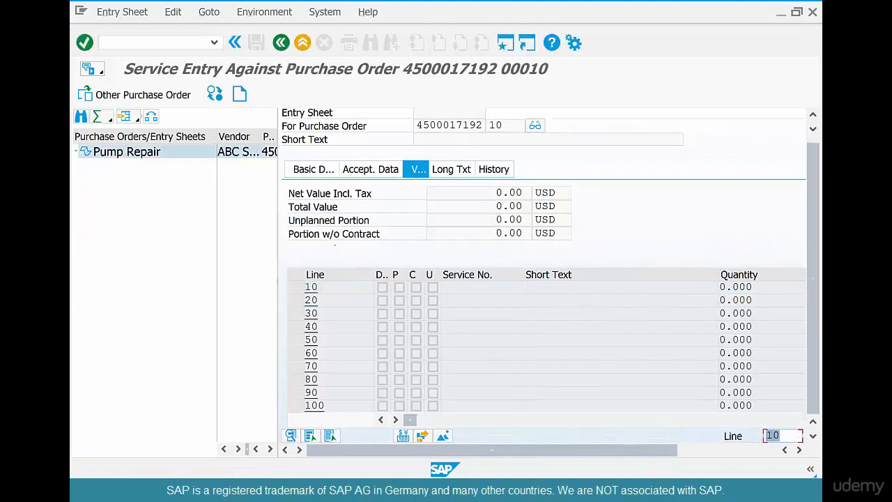
click(281, 43)
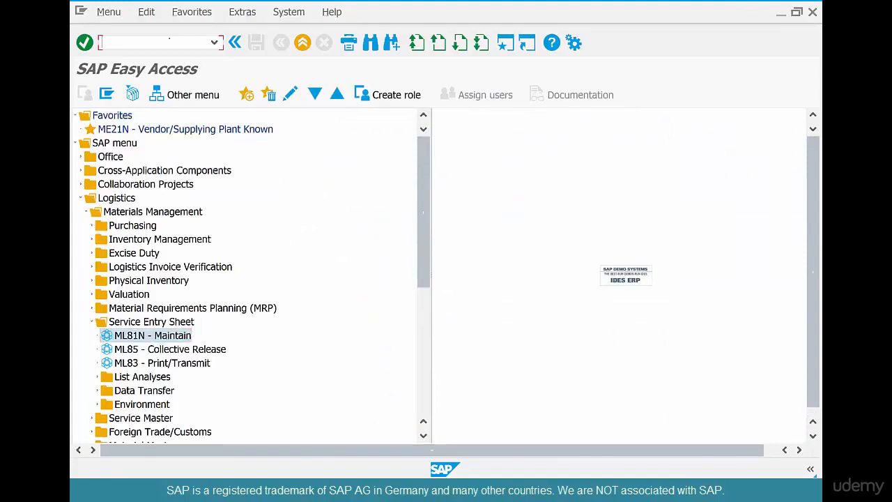
text(me22n)
key(Return)
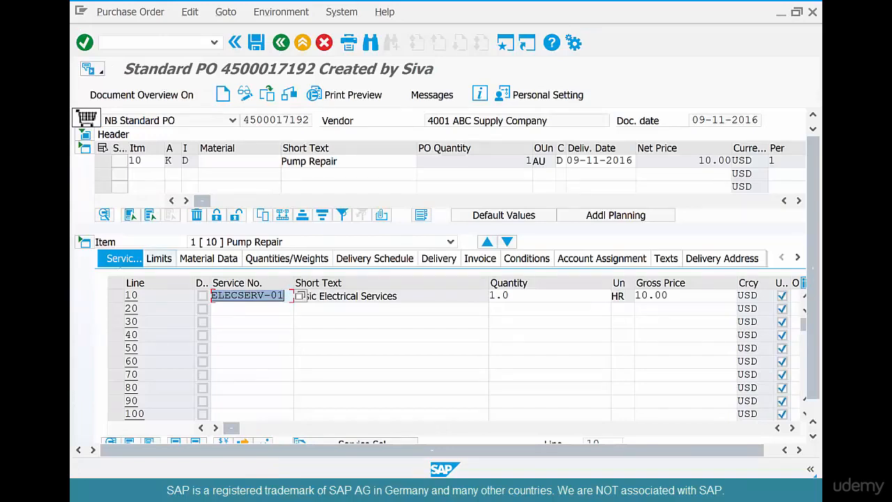
- Set the Pump Repair item's overall limit to 100 USD and assign the limit to cost center admin-01
click(159, 259)
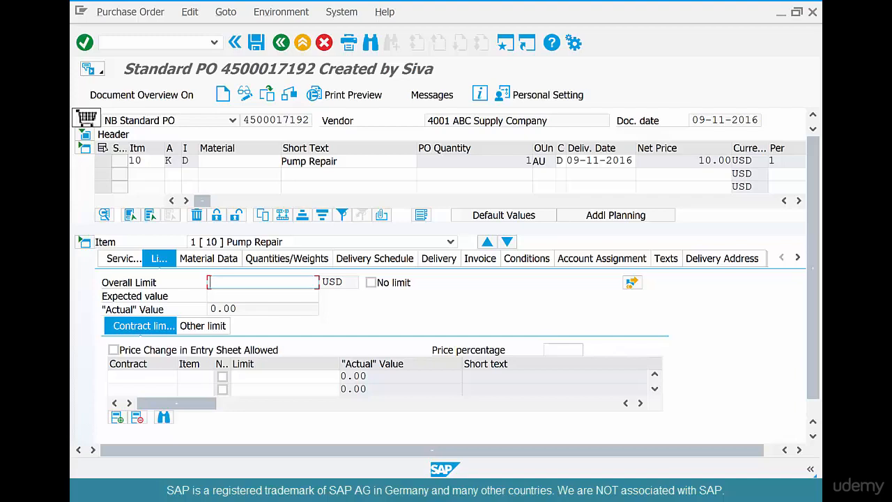
text(17)
text(00)
key(Return)
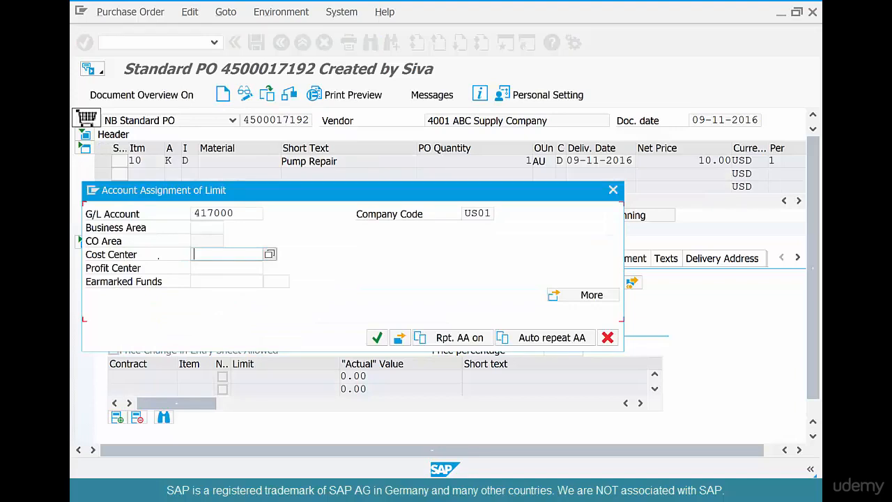
key(BackSpace)
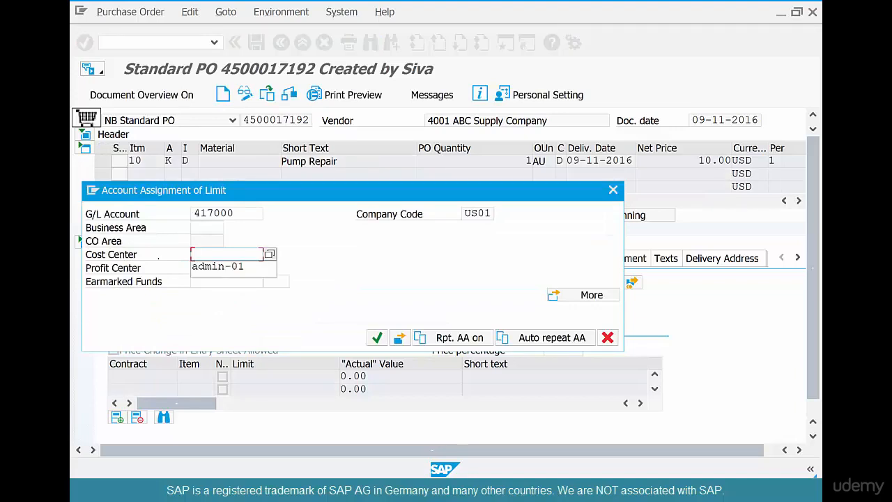
key(Down)
key(Return)
key(Return)
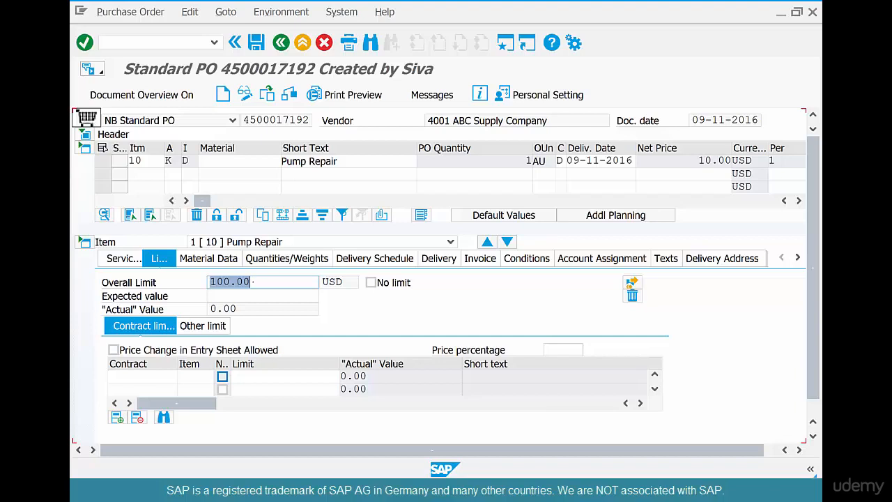
click(256, 282)
drag(262, 282, 208, 284)
drag(696, 161, 718, 161)
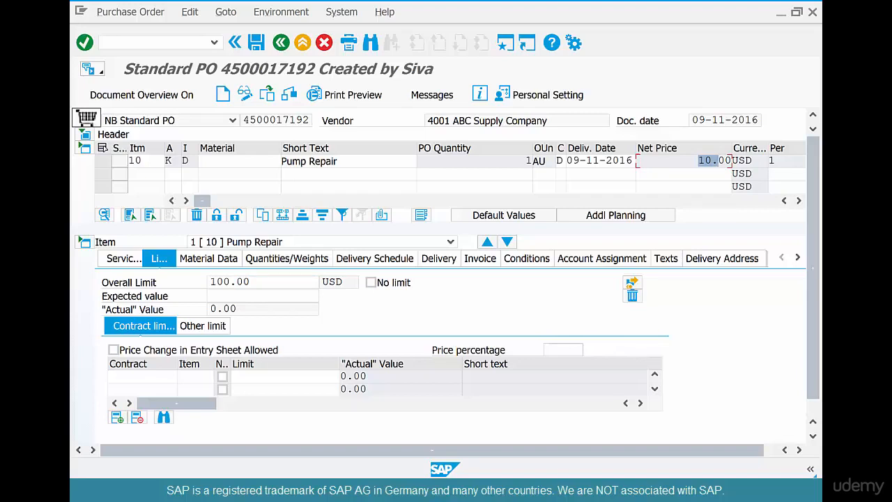
- Save the purchase order with its new limit and load the same order in service entry transaction ML81N
click(255, 42)
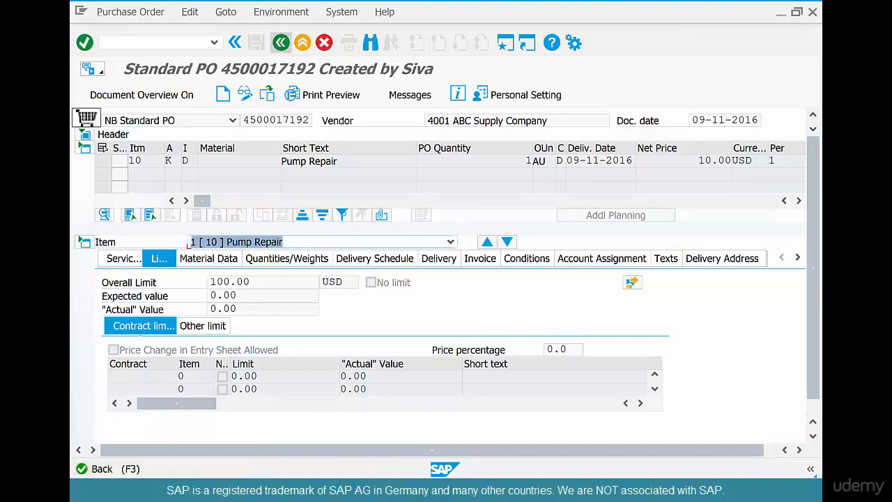
click(281, 42)
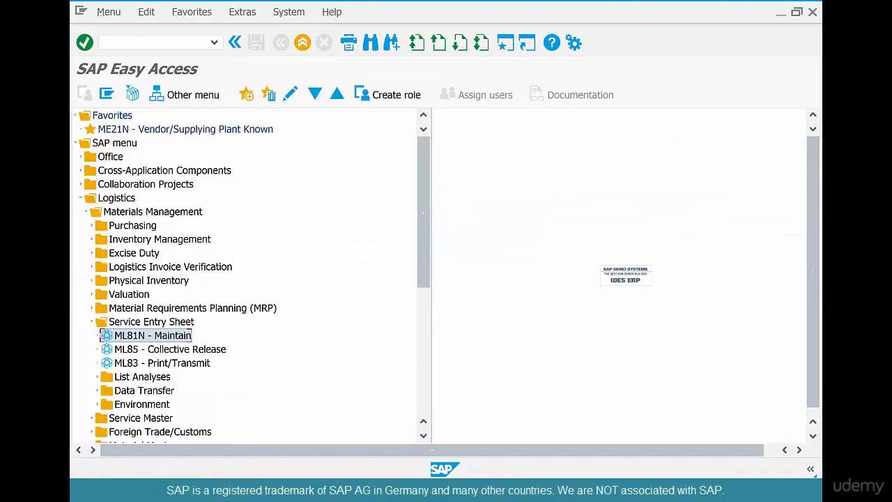
double_click(175, 332)
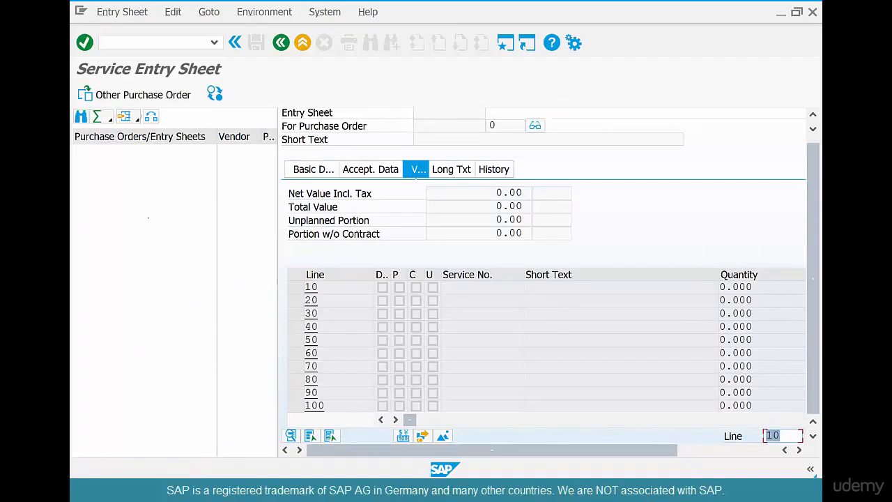
click(136, 95)
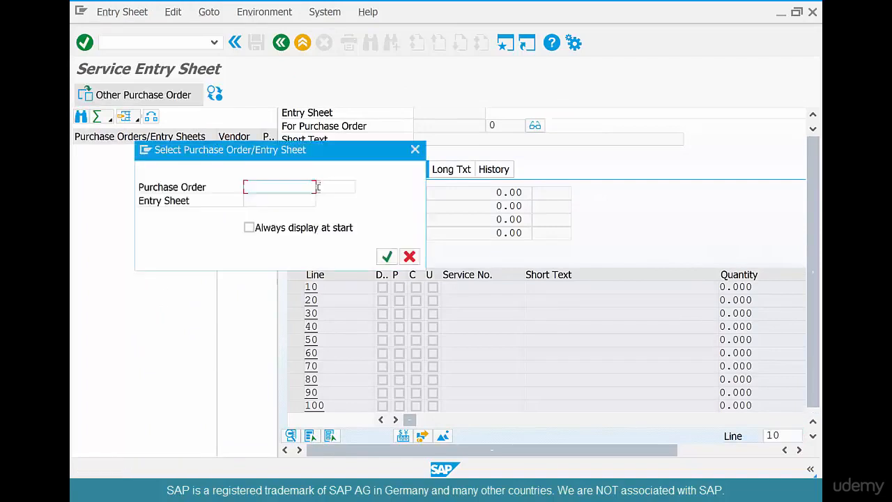
key(ctrl+v)
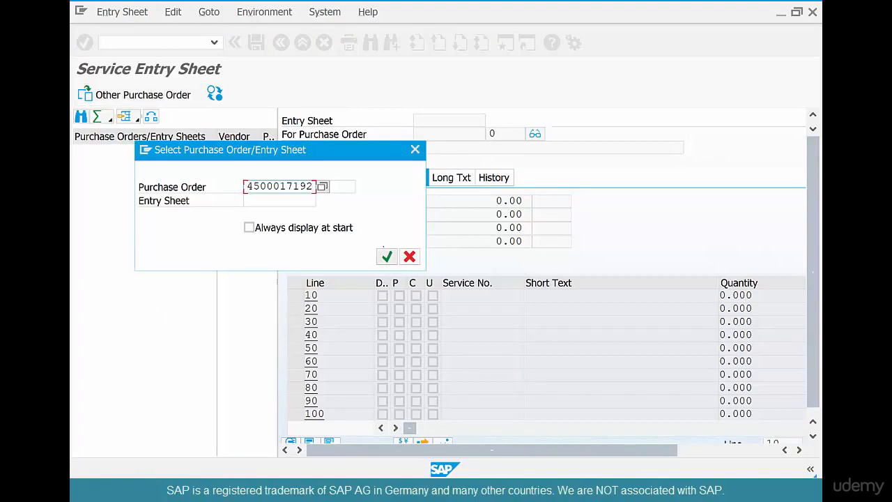
click(386, 257)
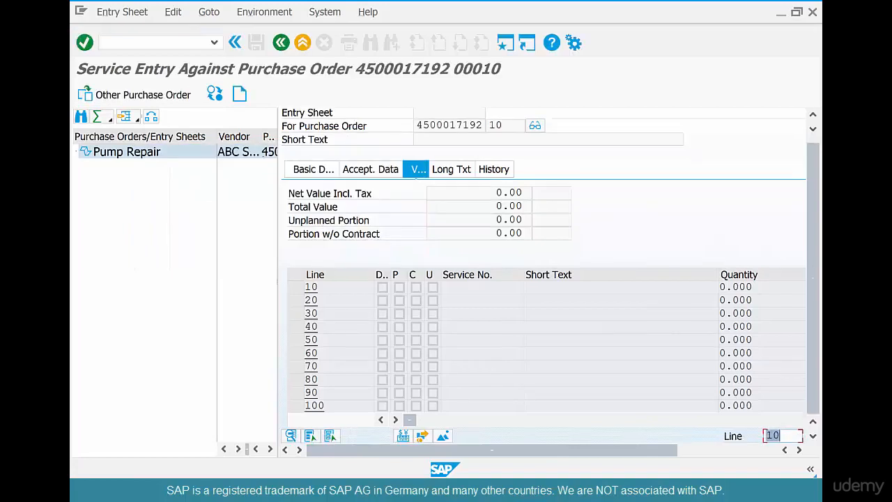
- Create a new entry sheet for the purchase order with the short text Pump Repair
click(239, 94)
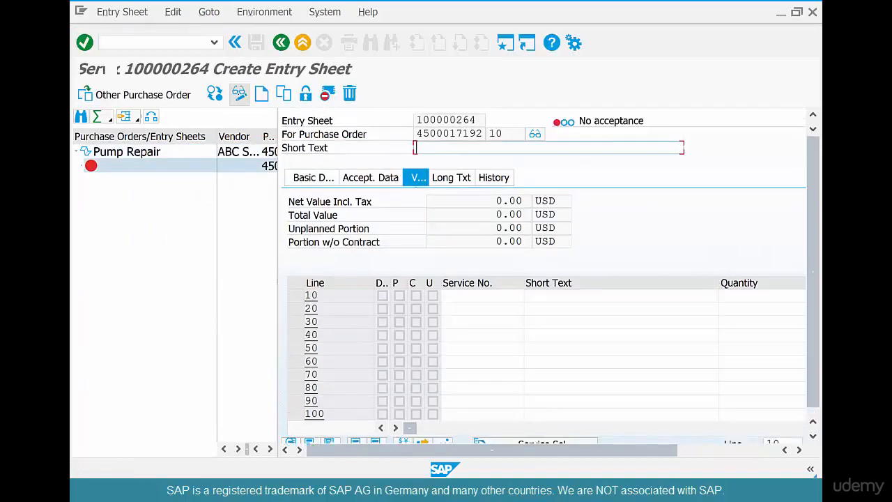
text(P)
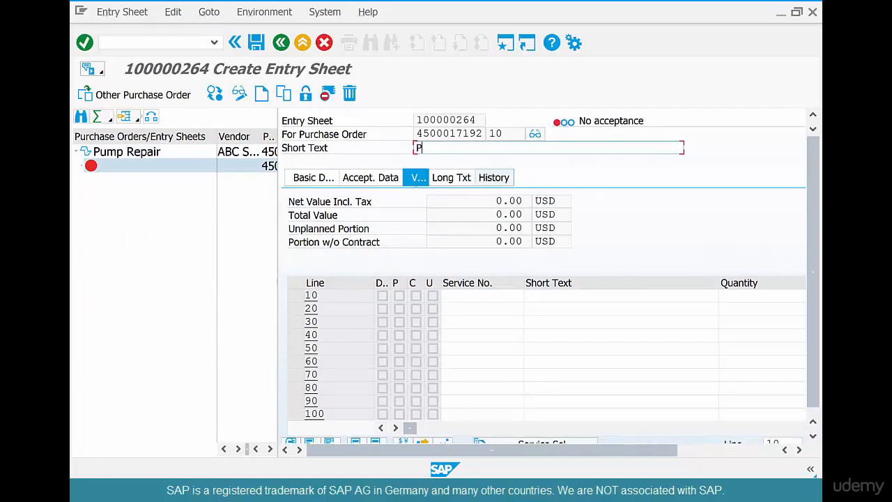
key(Down)
key(Return)
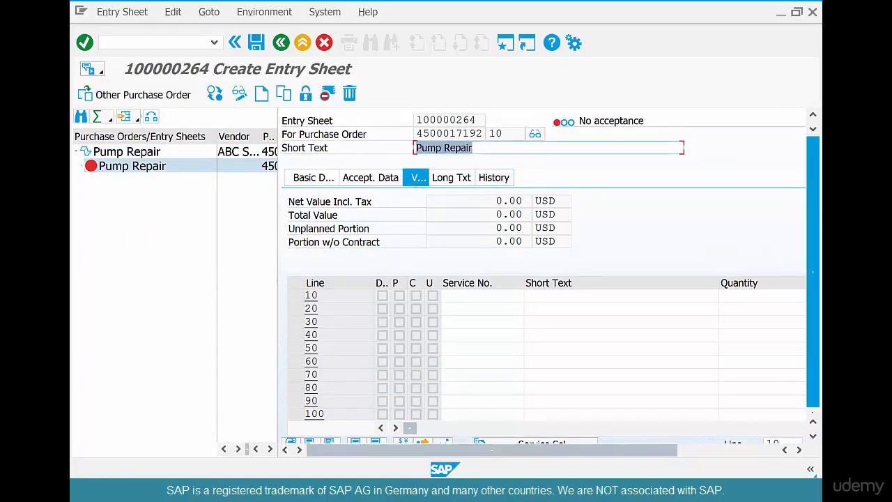
- Adopt planned service ELECSERV-01 from line 10 of the purchase order into the new entry sheet using Service Selection
drag(812, 399, 812, 407)
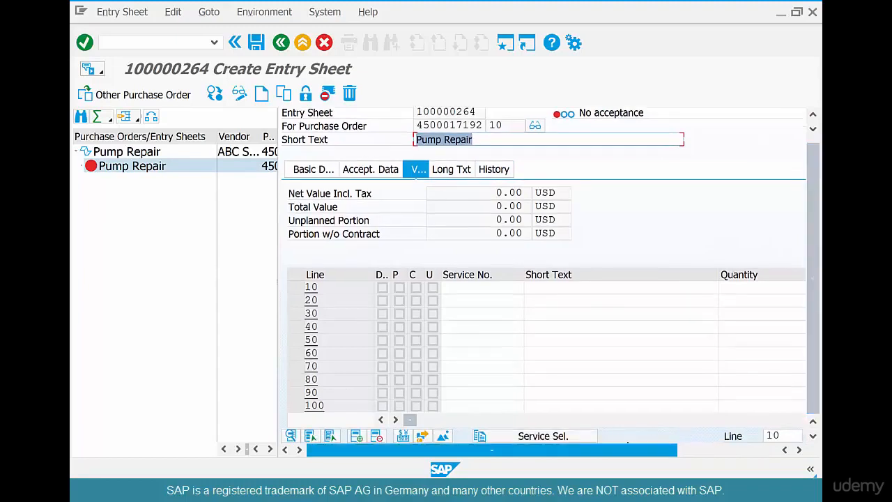
click(570, 434)
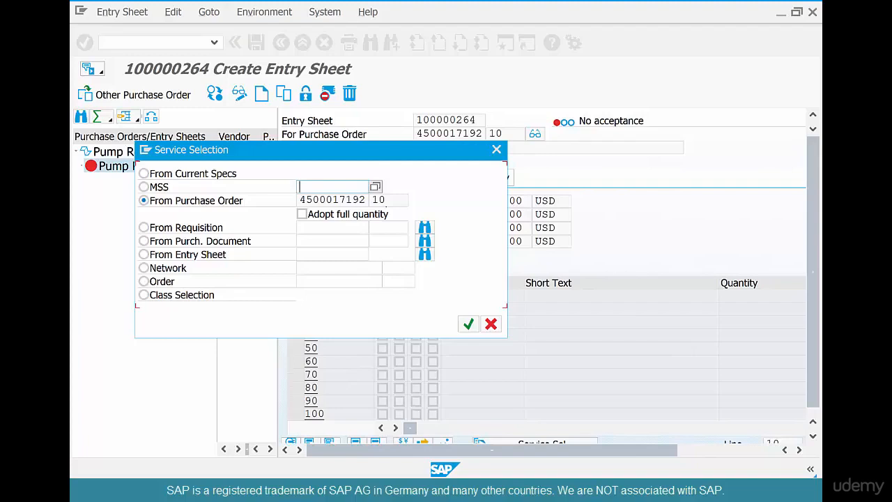
click(468, 323)
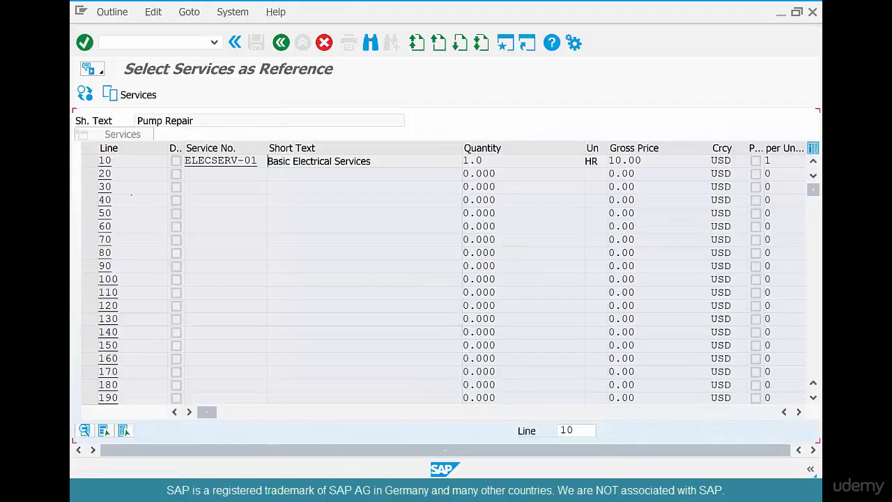
click(90, 160)
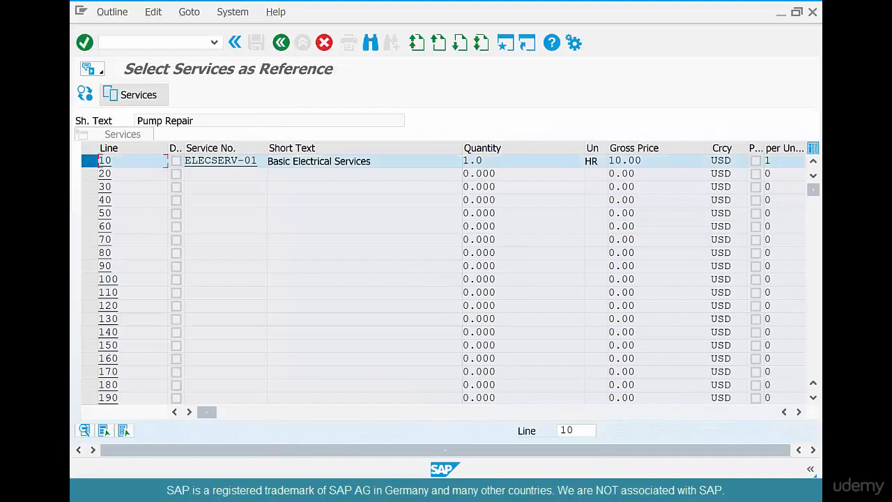
click(134, 95)
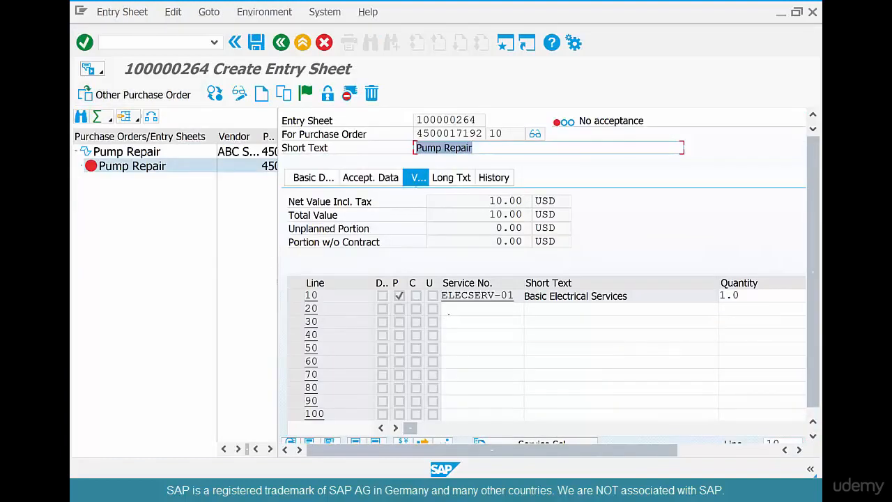
- Add unplanned service ELECSERV-02 on line 20 of the entry sheet with quantity 1 and gross price 20 USD
click(450, 309)
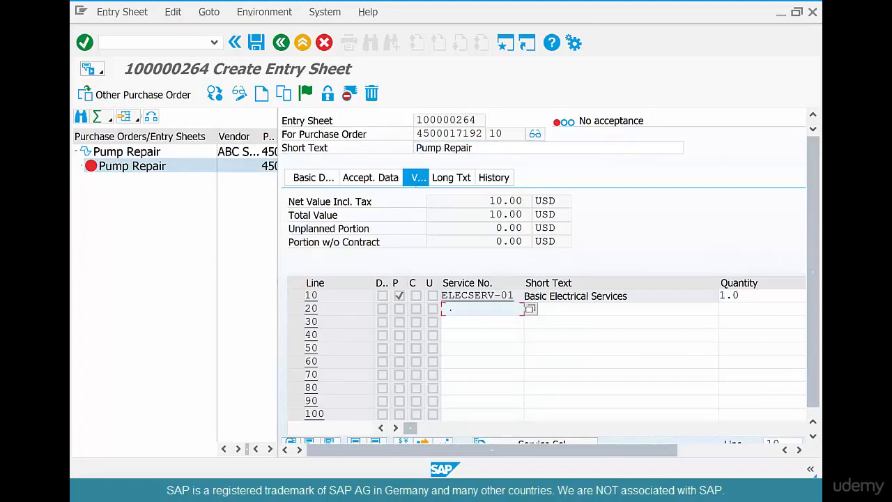
text(e)
key(Down)
key(Return)
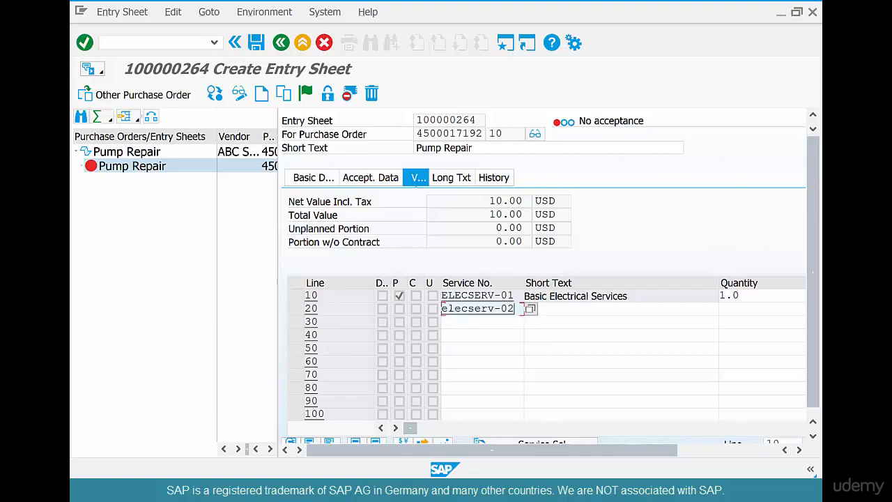
key(Tab)
key(Tab)
text(1)
key(Return)
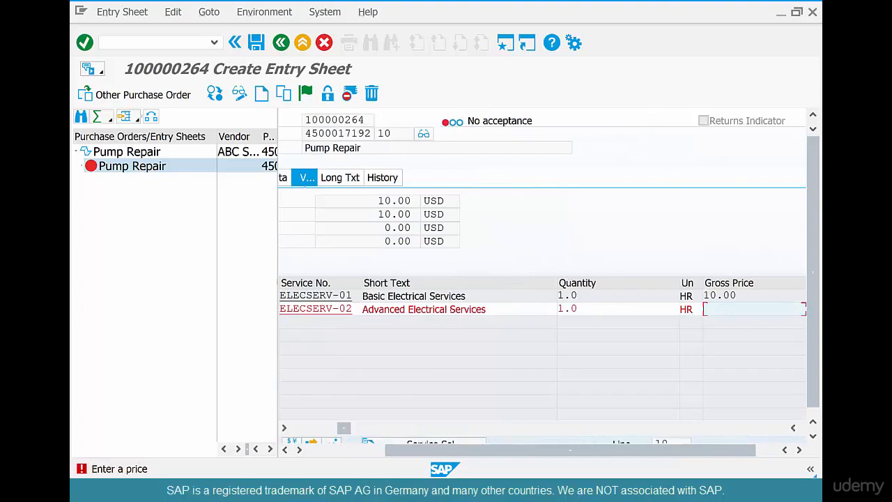
text(20)
key(Return)
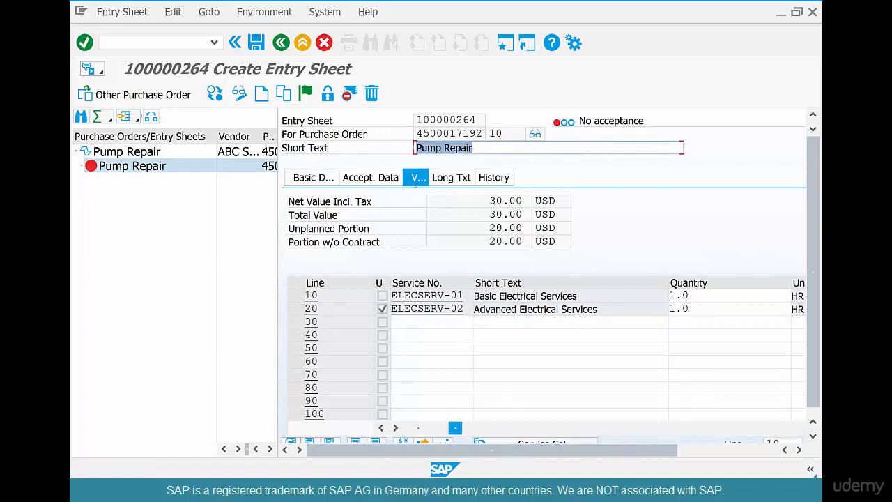
- Add unplanned service LABOR-01 on line 30 with quantity 1 and gross price 10 USD, and save the entry sheet
drag(455, 427, 410, 428)
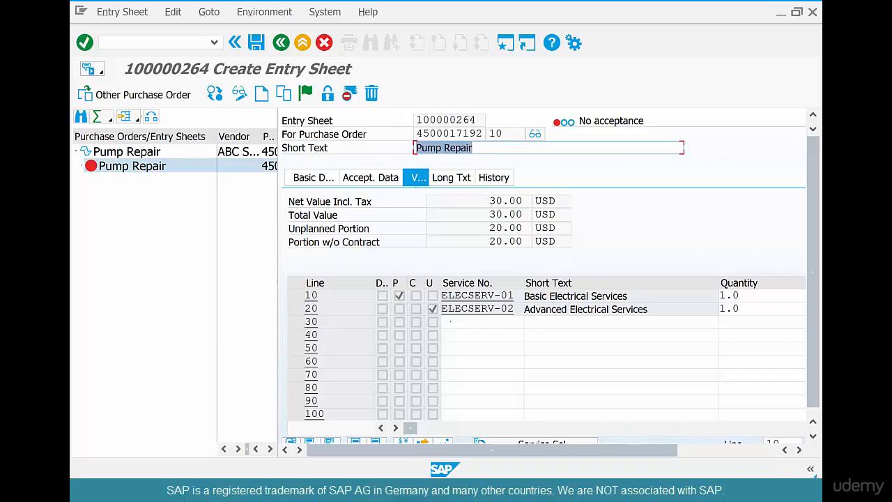
click(450, 321)
text(la)
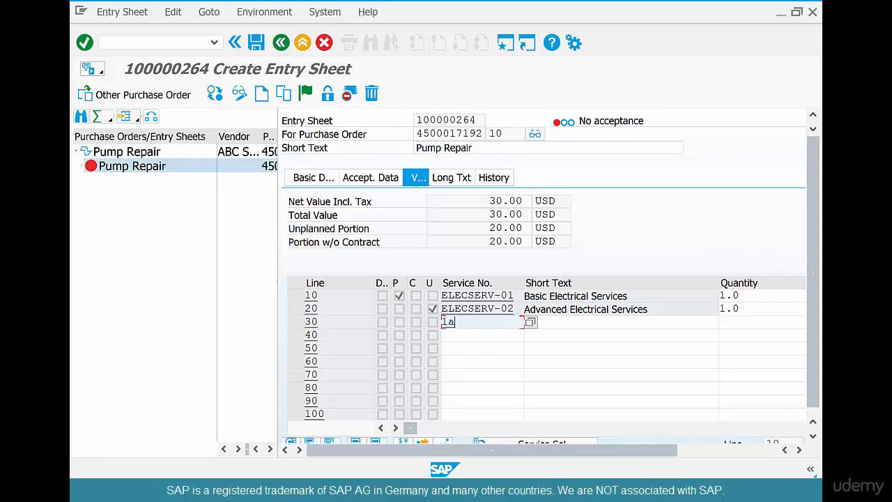
text(bor-01)
key(Tab)
text(1)
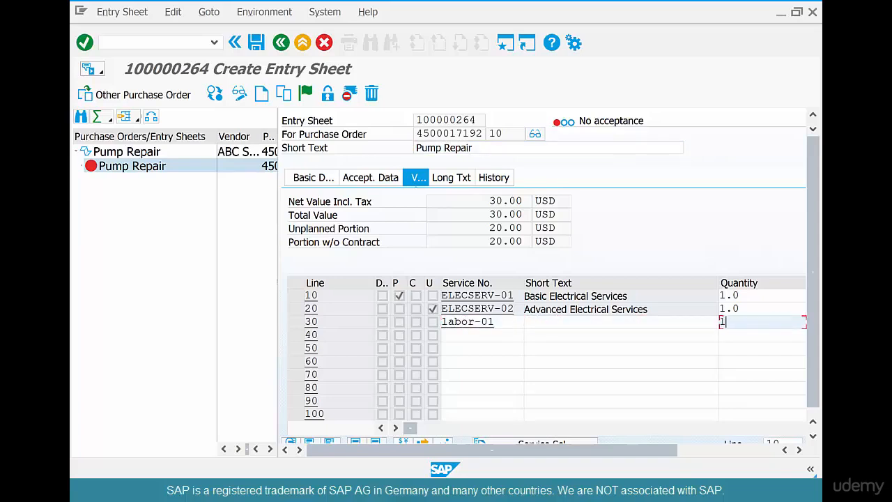
key(Return)
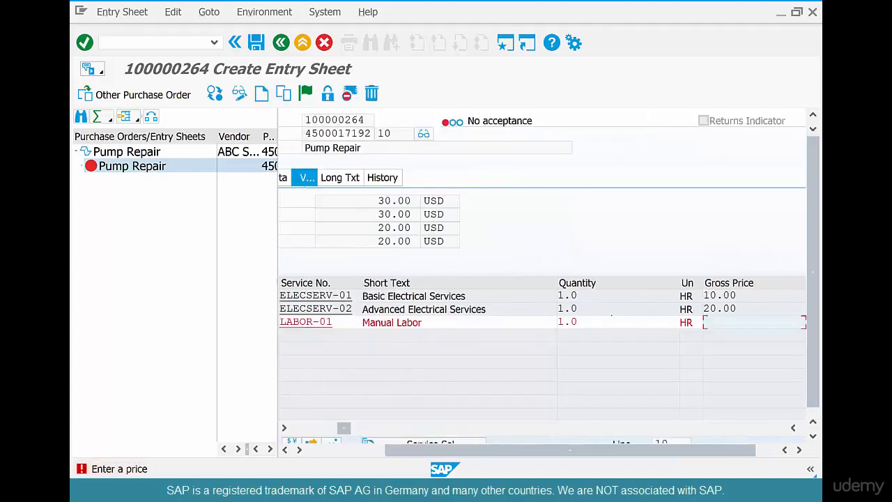
text(10)
key(Return)
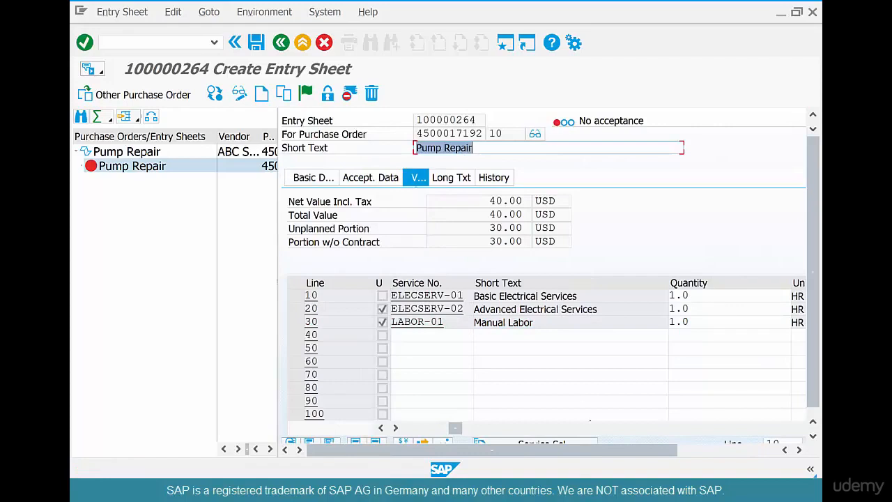
drag(455, 427, 410, 427)
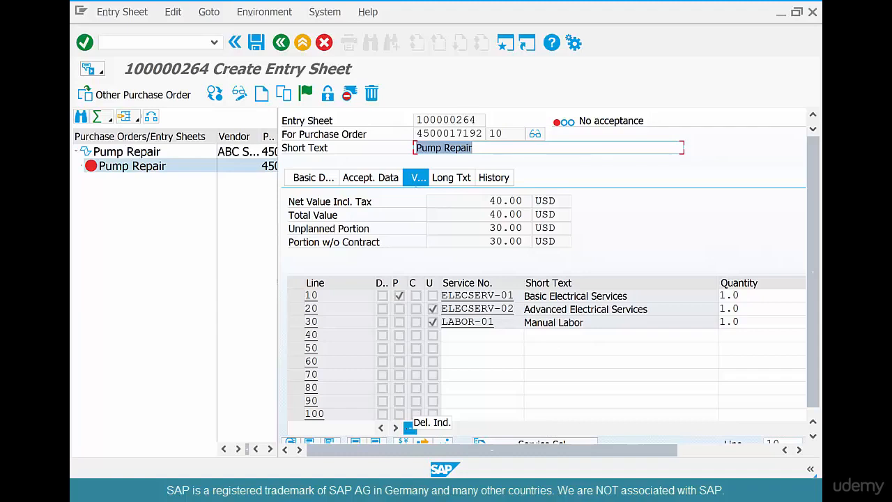
key(ctrl+s)
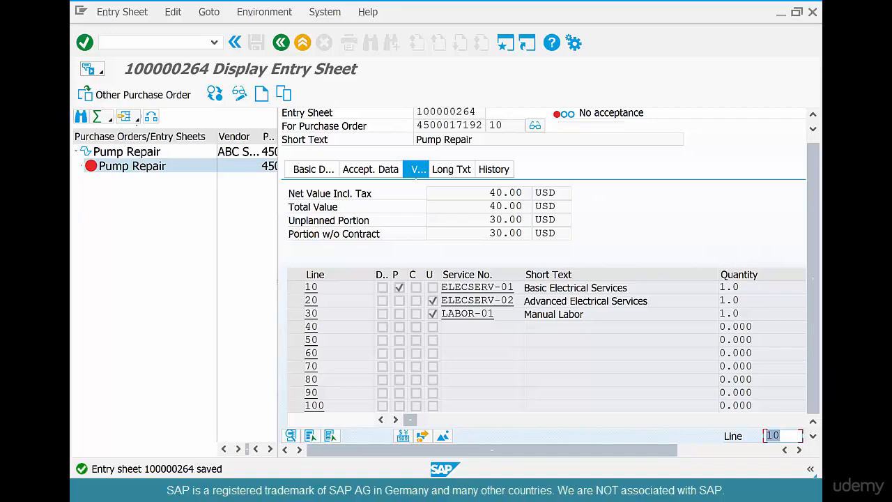
- Accept the Pump Repair entry sheet in change mode and save the acceptance
click(144, 151)
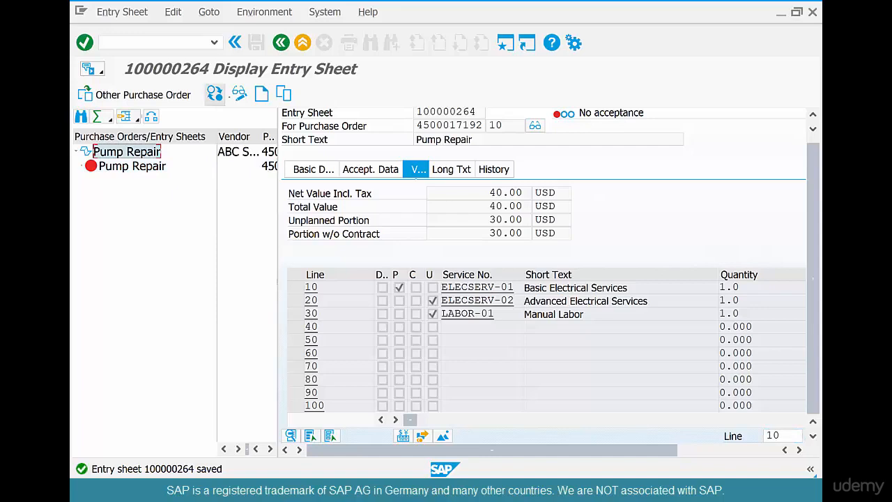
click(239, 93)
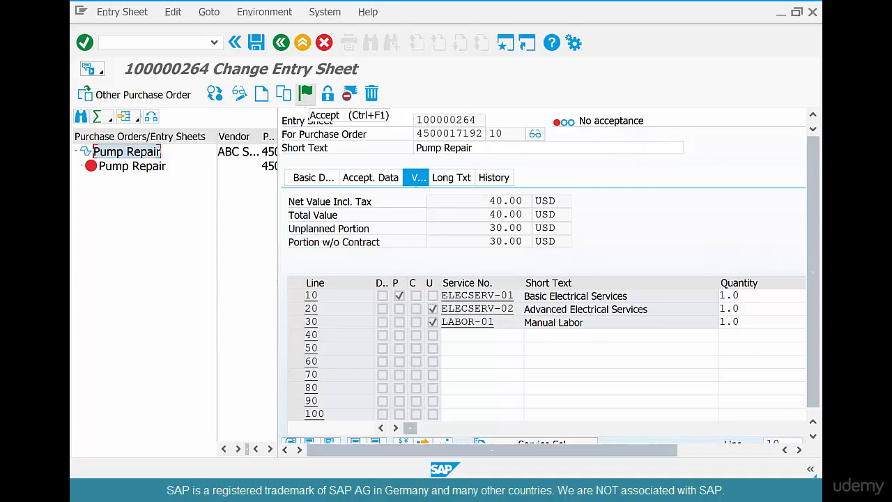
click(305, 93)
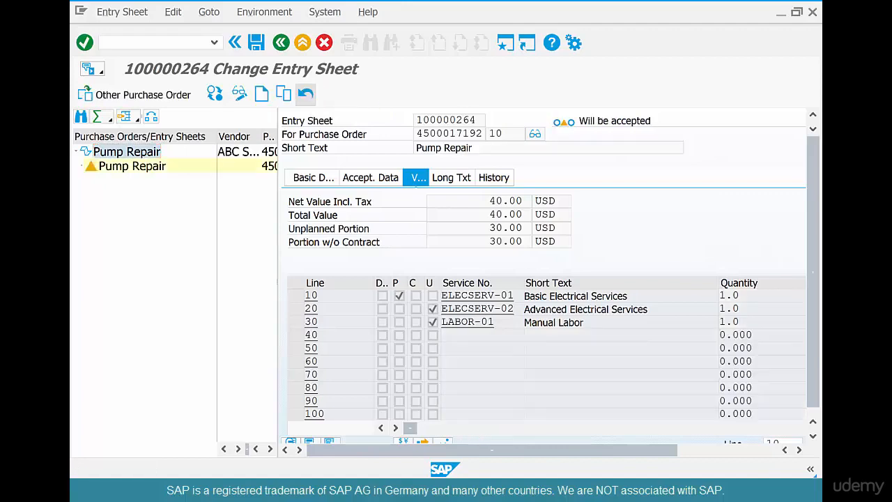
key(ctrl+s)
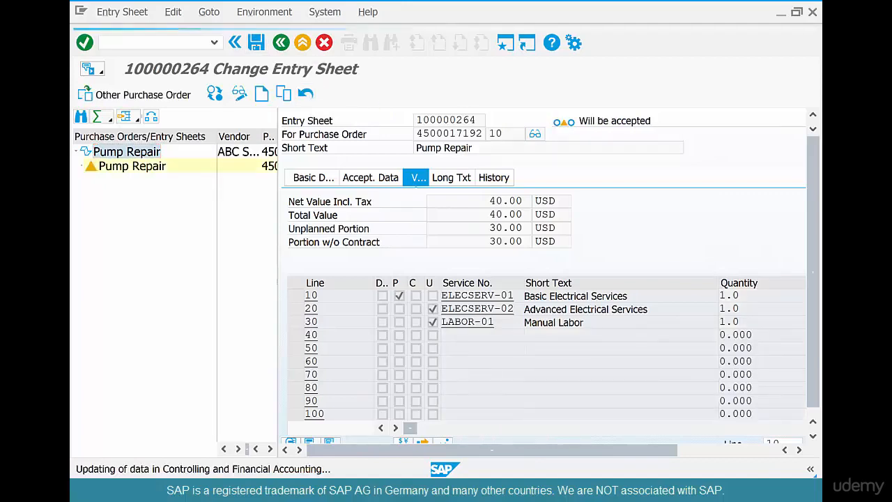